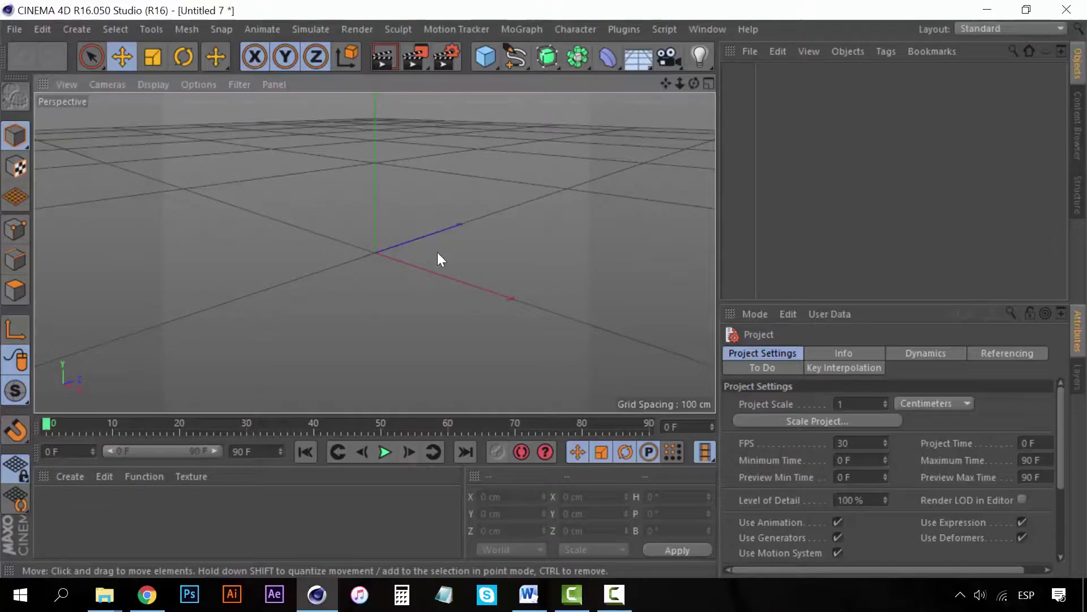
# Add a sphere, scale it up to about 385 cm across, and select it
pyautogui.click(77, 29)
pyautogui.moveTo(82, 54)
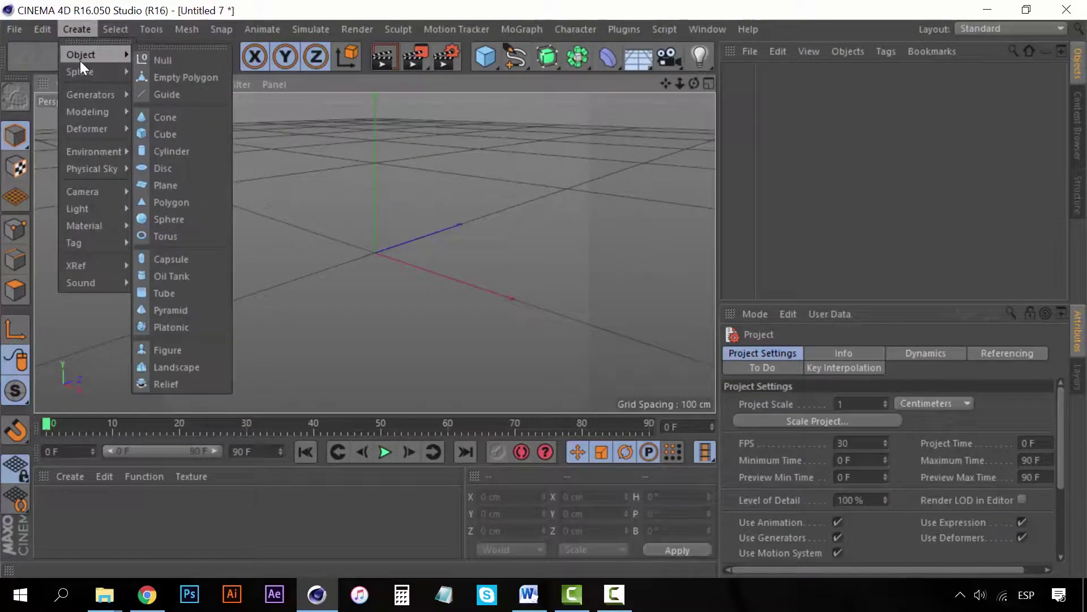
pyautogui.click(170, 219)
pyautogui.press('t')
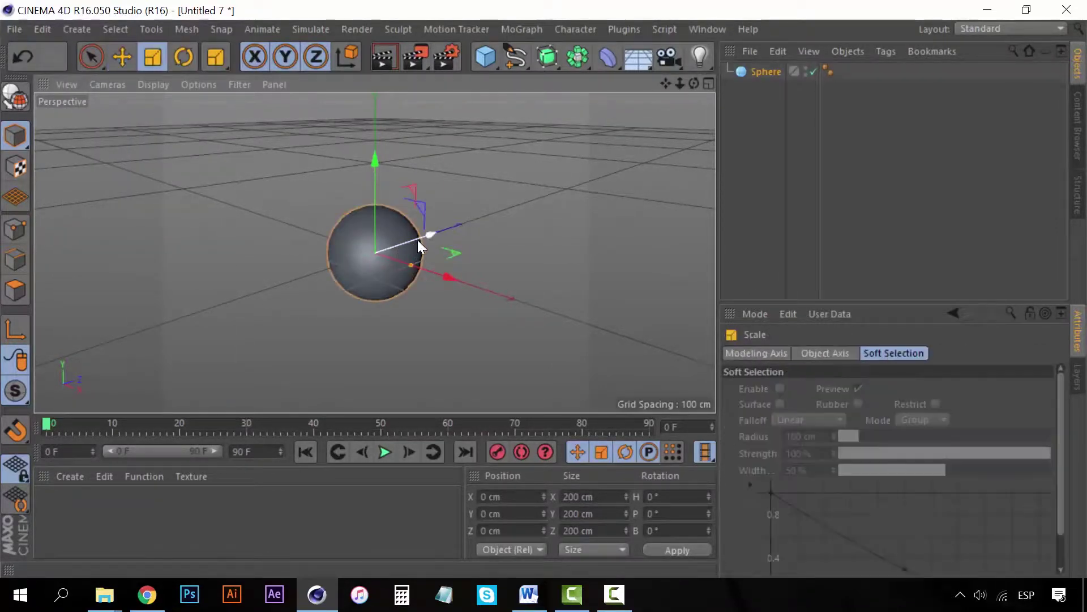
pyautogui.moveTo(426, 236)
pyautogui.mouseDown()
pyautogui.moveTo(485, 219)
pyautogui.moveTo(443, 242)
pyautogui.mouseUp()
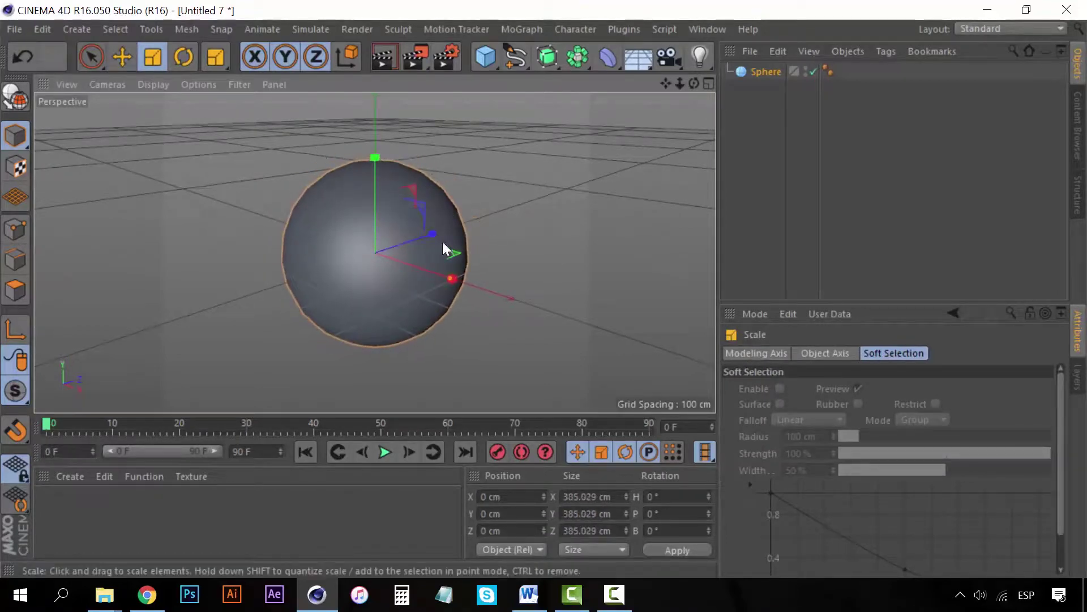
pyautogui.scroll(1, 333, 242)
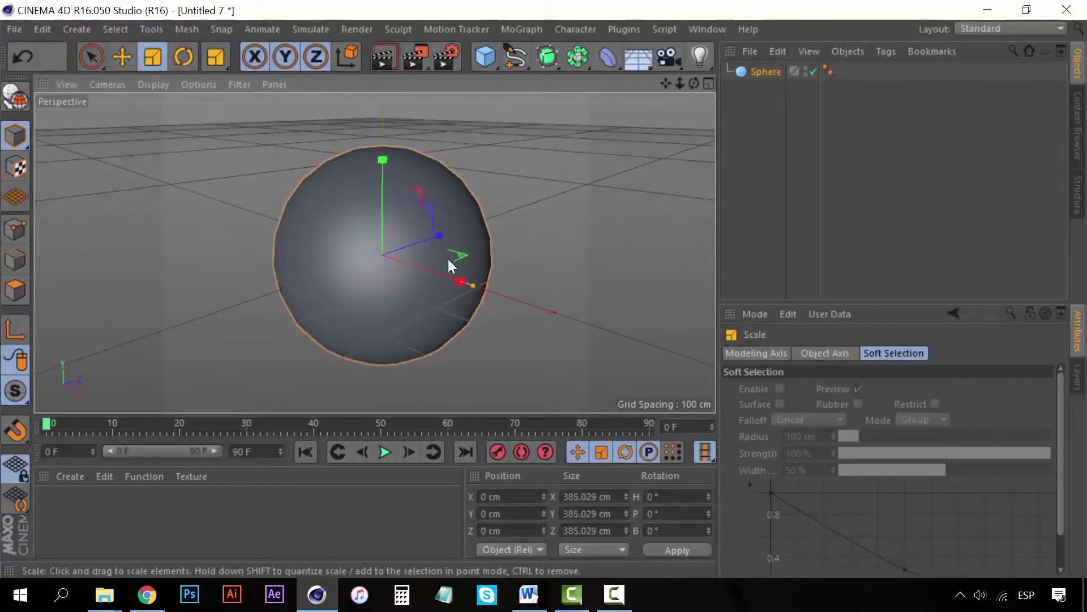
pyautogui.click(765, 74)
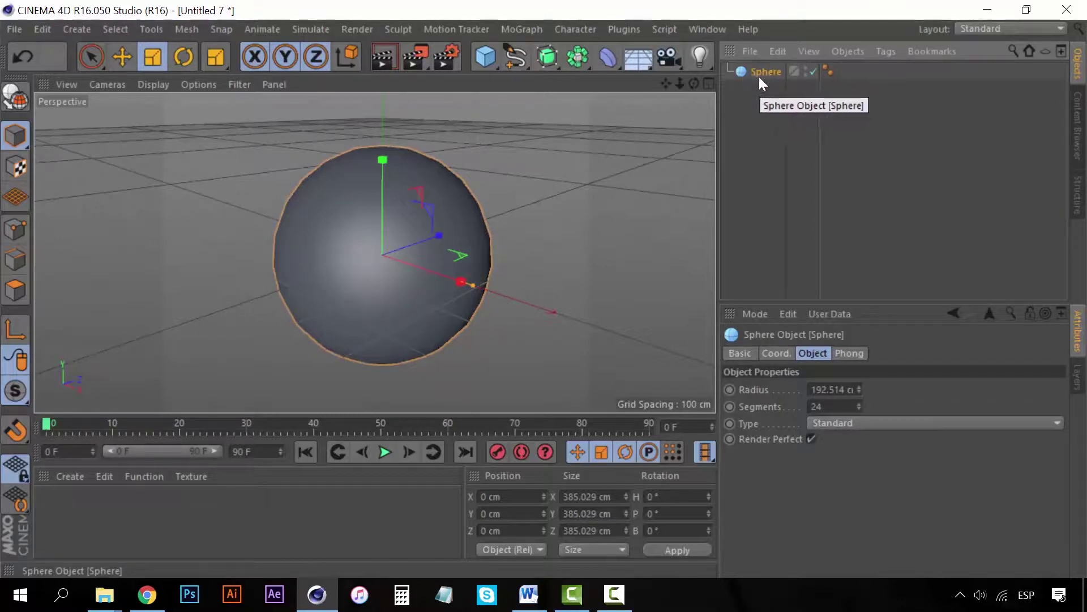
# Delete the sphere's Phong tag so its polygons render flat and faceted
pyautogui.click(828, 72)
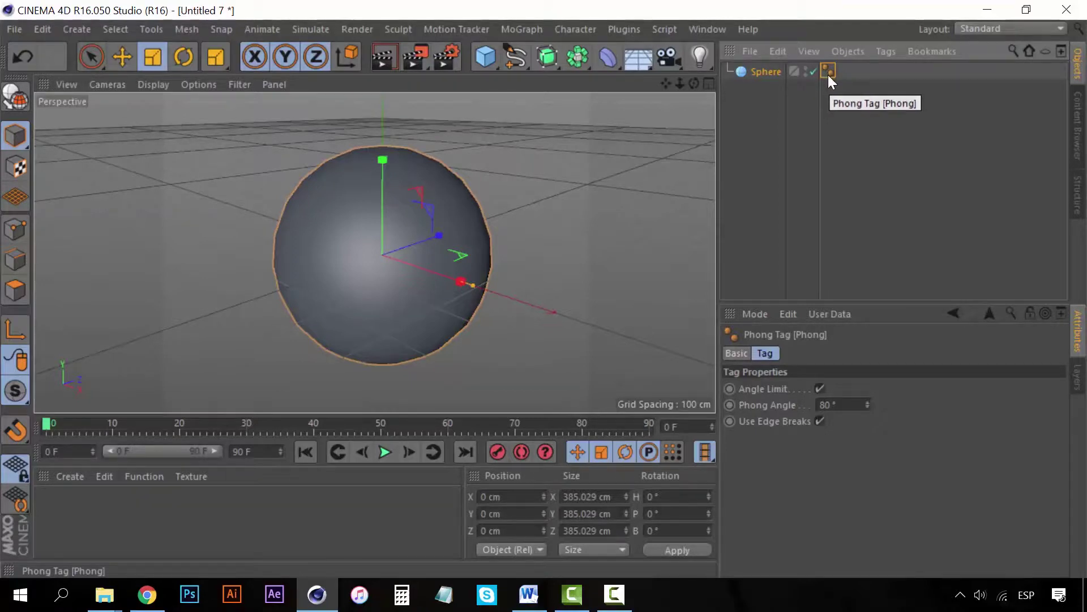
pyautogui.press('Delete')
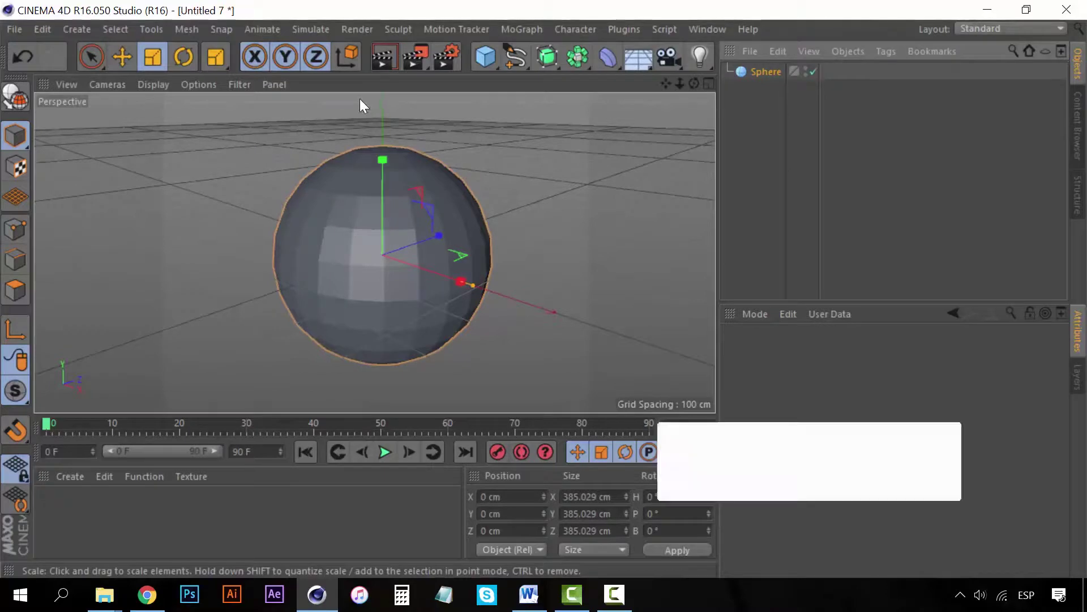
# Switch the viewport to Gouraud Shading (Lines), test-render, then reselect the sphere
pyautogui.click(158, 85)
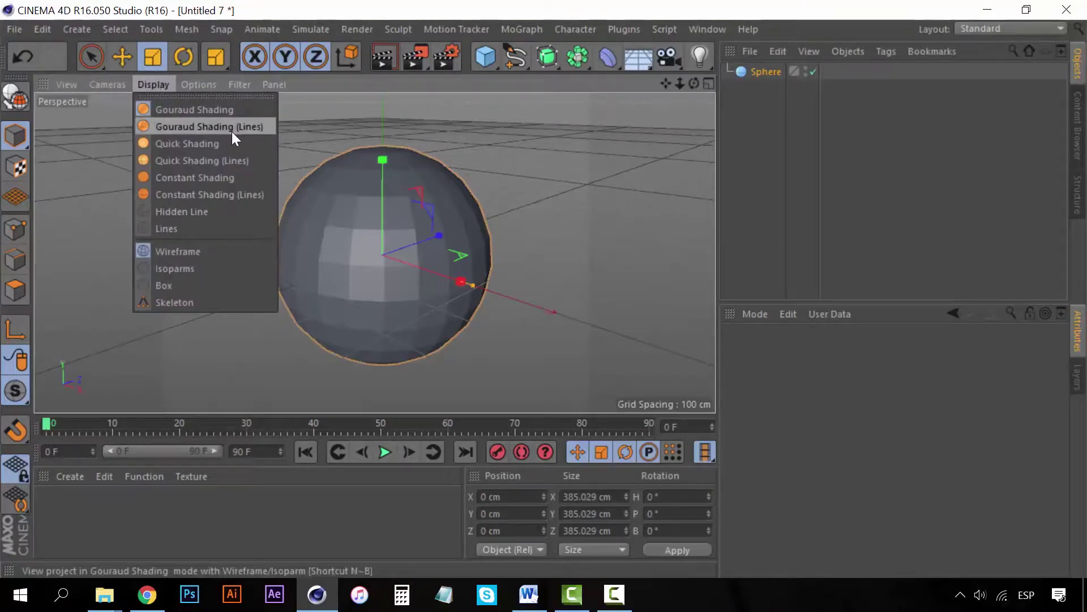
pyautogui.click(210, 127)
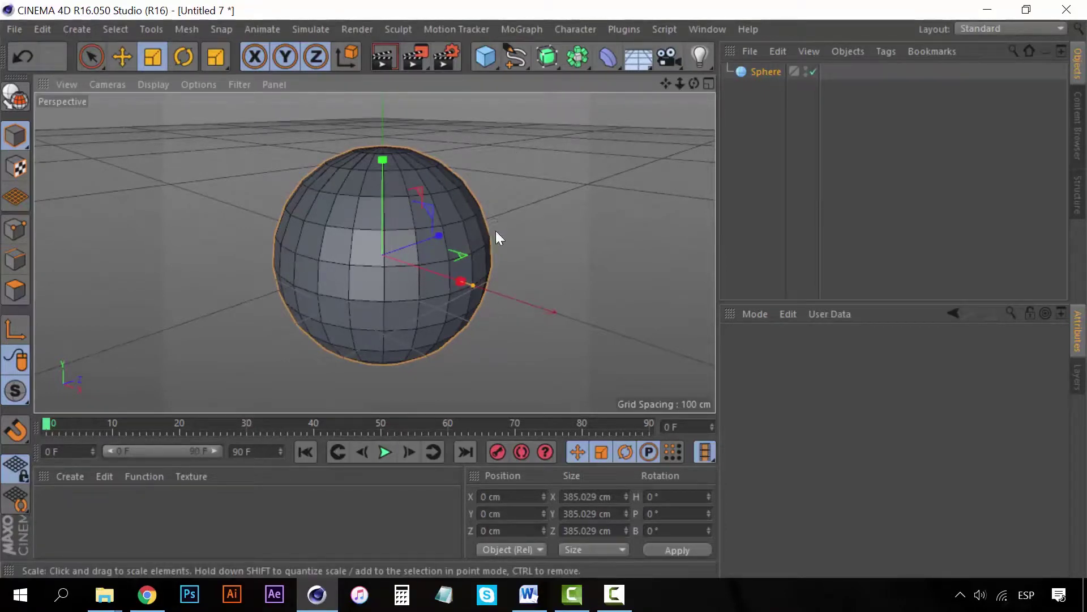
pyautogui.hotkey('ctrl', 'r')
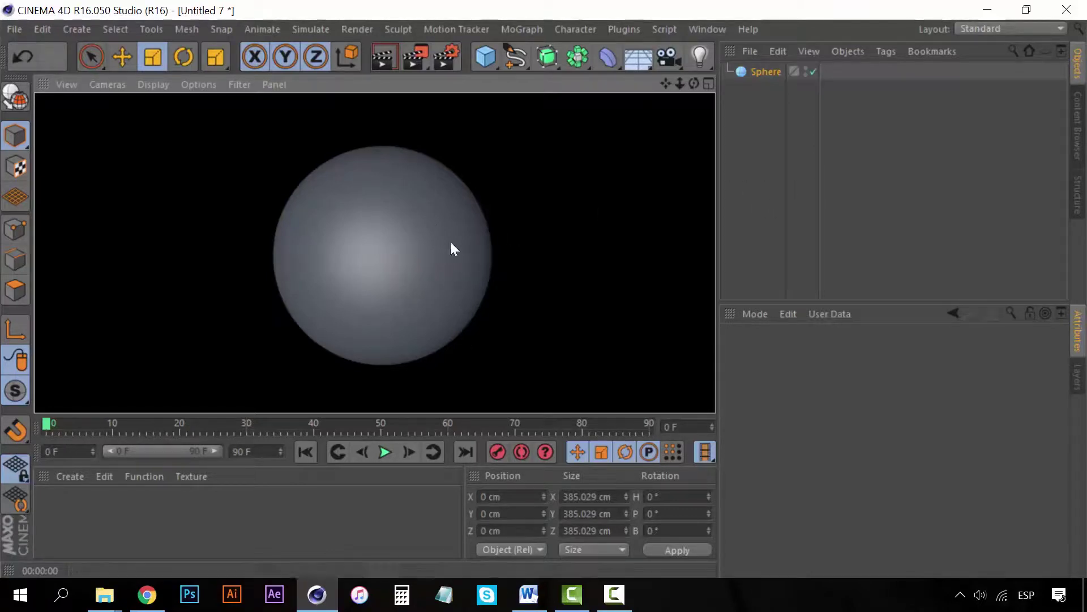
pyautogui.click(752, 175)
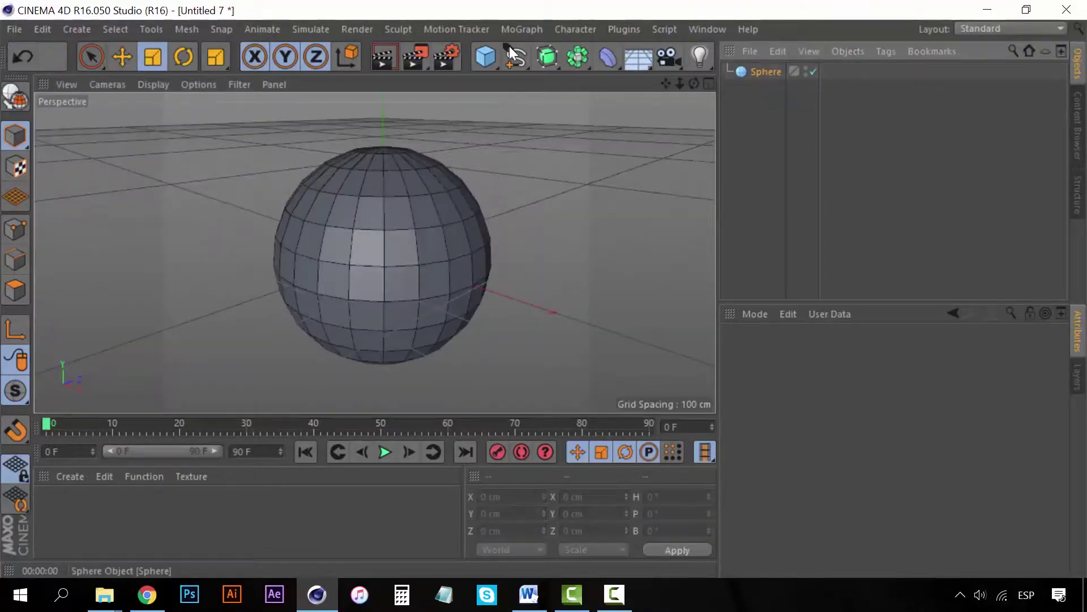
pyautogui.click(762, 71)
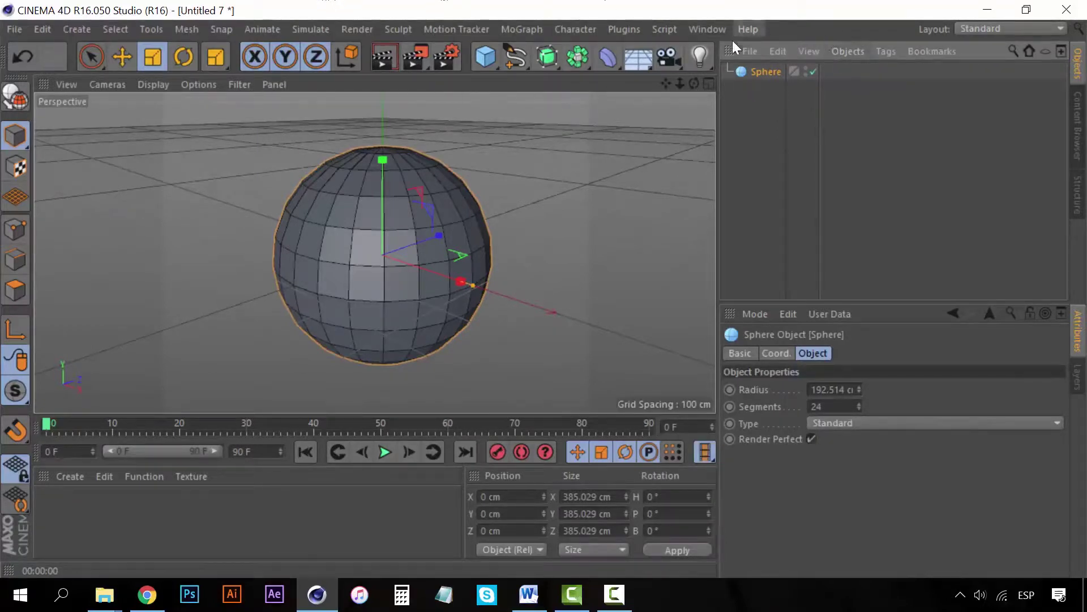
# Create a Displacer deformer and nest it under the Sphere as its child
pyautogui.click(77, 29)
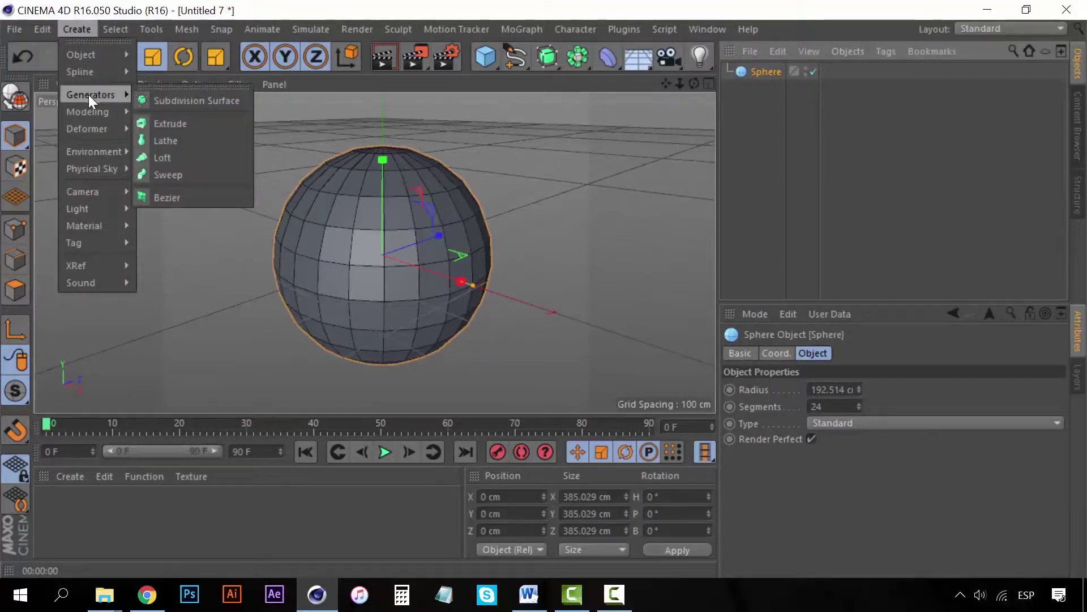
pyautogui.moveTo(86, 128)
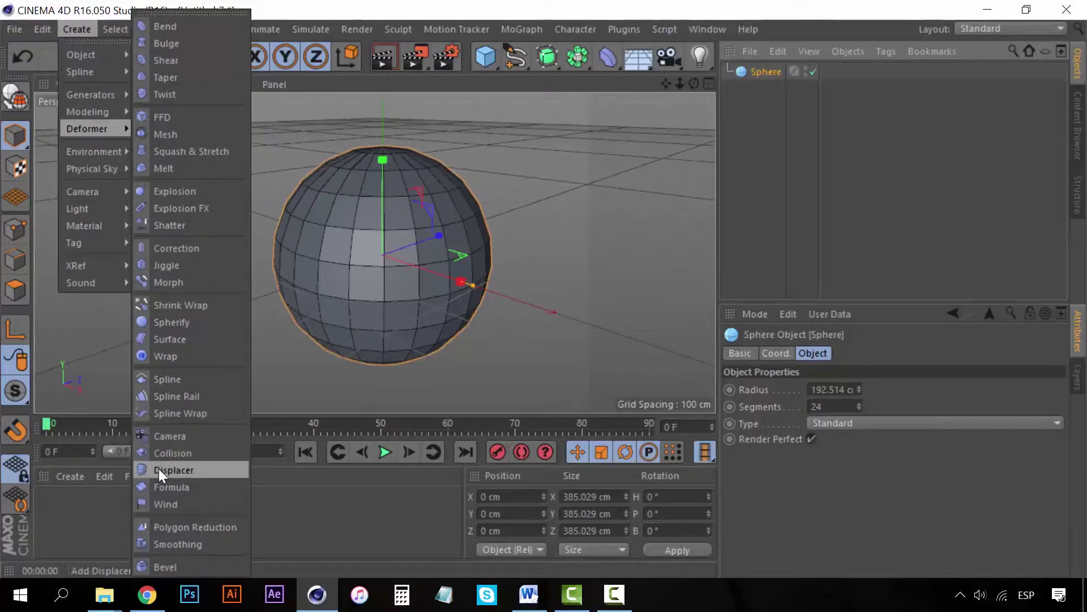
pyautogui.click(181, 470)
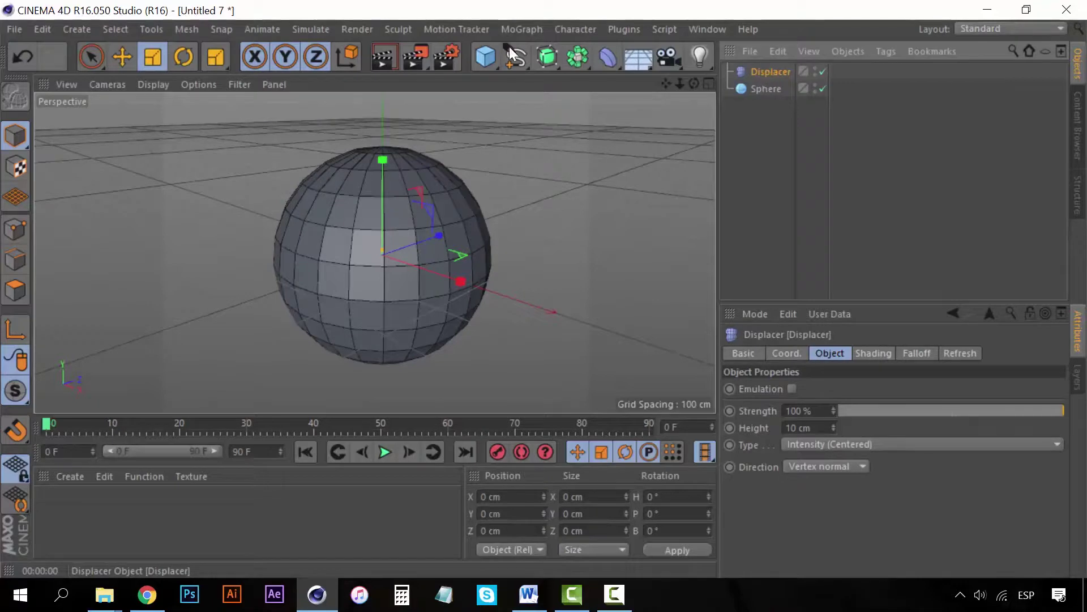
pyautogui.moveTo(769, 71); pyautogui.dragTo(770, 95)
pyautogui.moveTo(770, 96); pyautogui.dragTo(772, 90)
pyautogui.moveTo(772, 87); pyautogui.dragTo(772, 86)
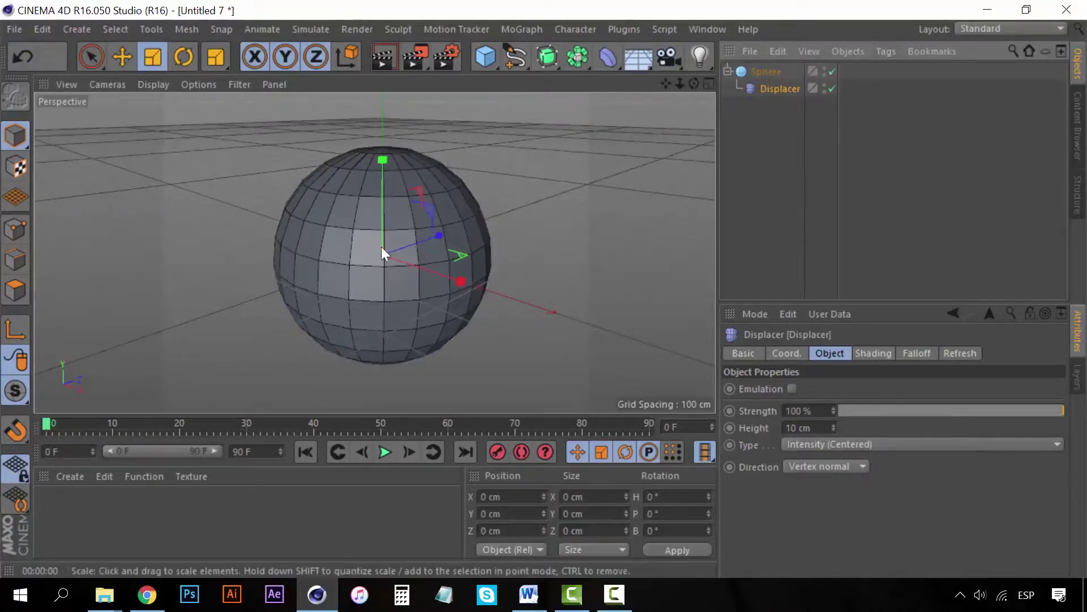
# Set the Displacer's shader to Noise on its Shading tab
pyautogui.click(775, 72)
pyautogui.click(784, 93)
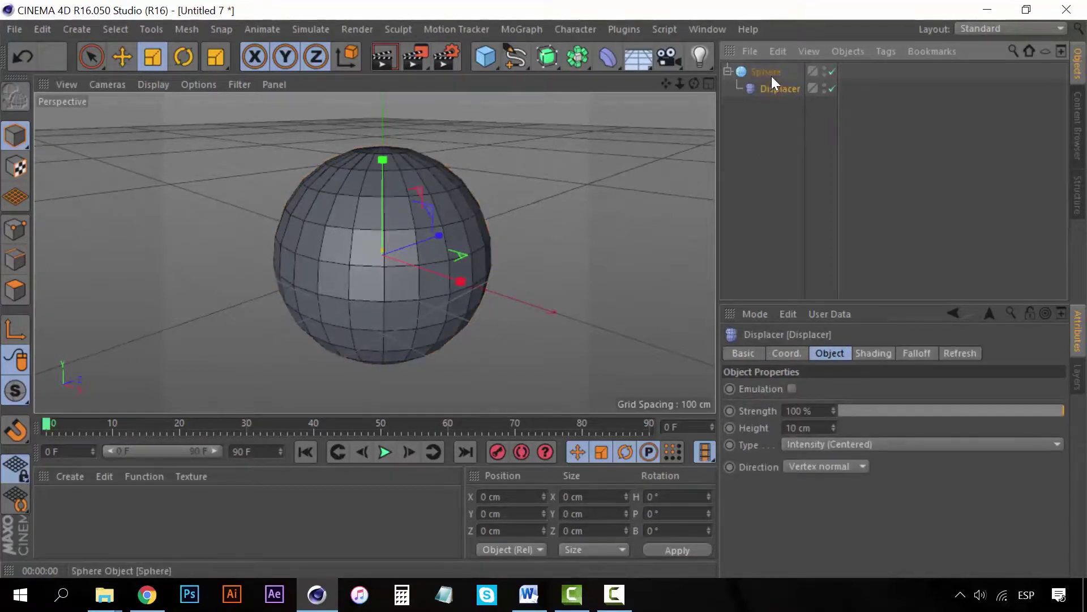
pyautogui.click(769, 72)
pyautogui.hotkey('ctrl', 'z')
pyautogui.click(872, 353)
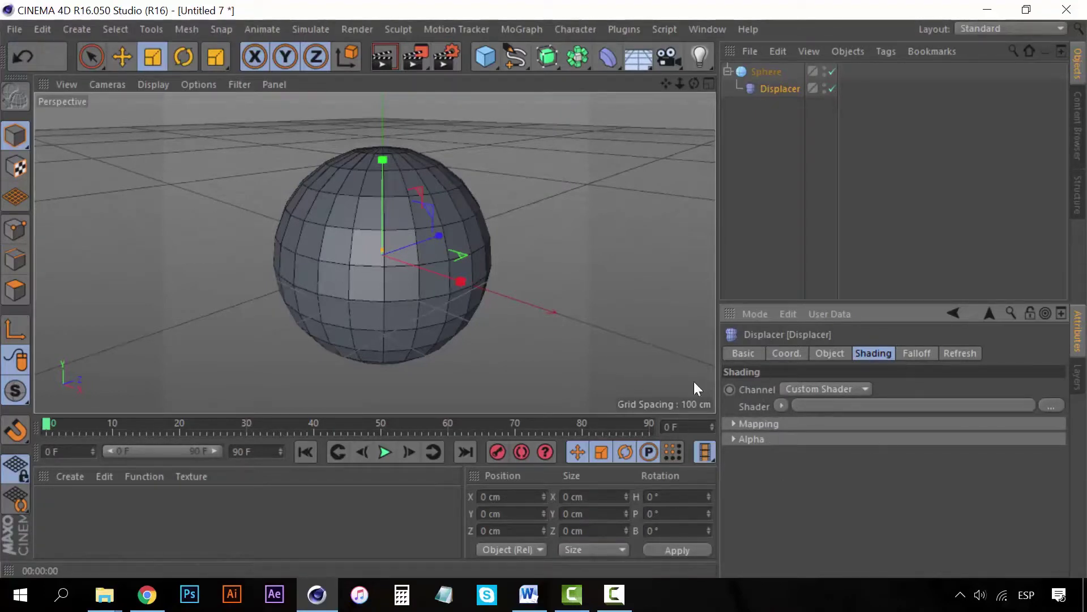
pyautogui.click(781, 405)
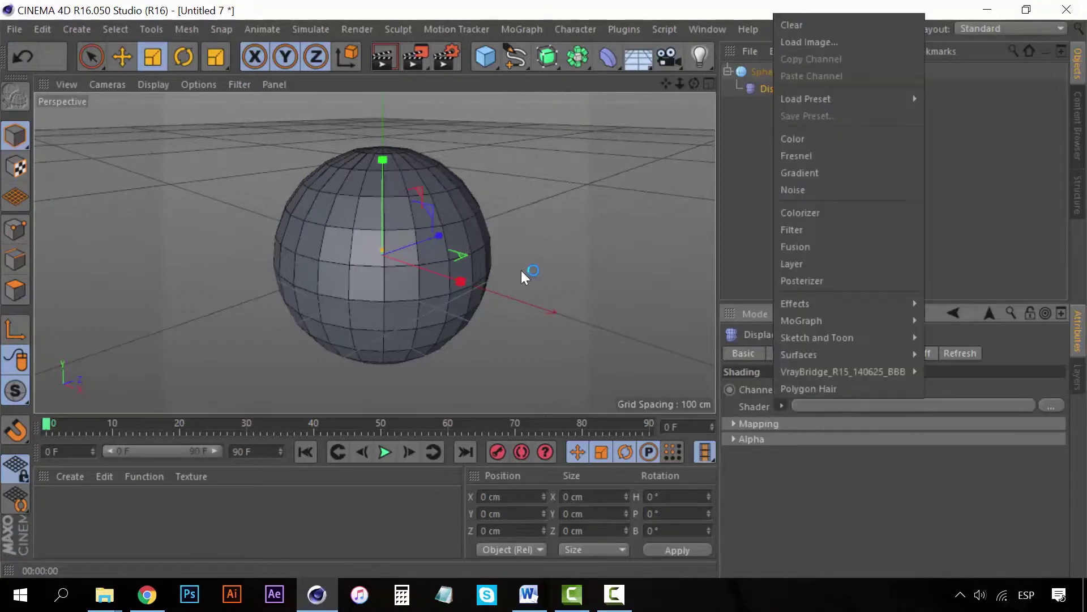
pyautogui.click(814, 192)
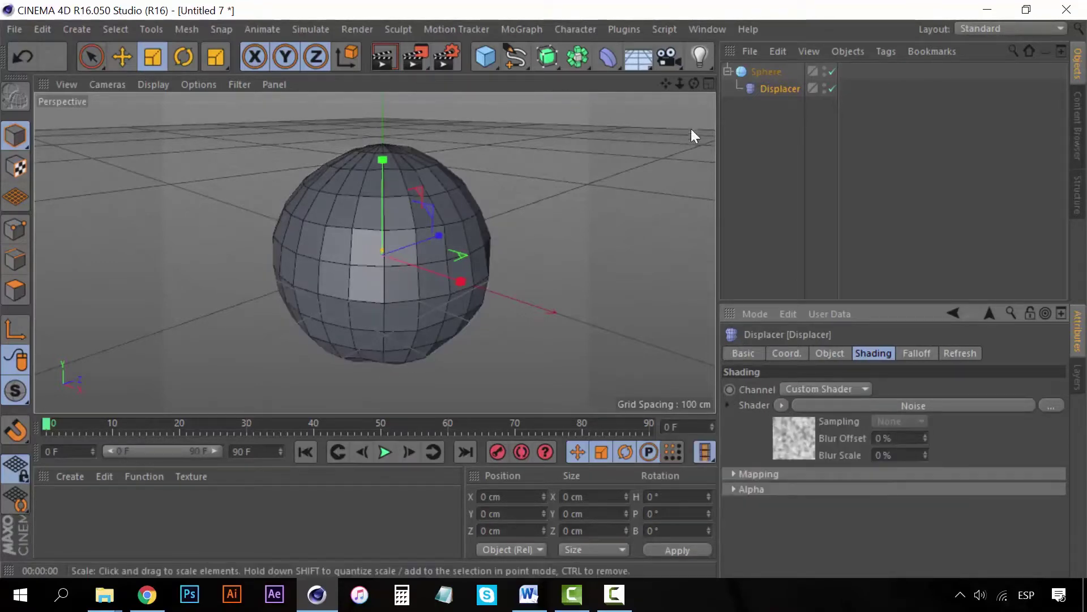
# Adjust the Displacer to 82% strength and 54 cm height
pyautogui.click(830, 353)
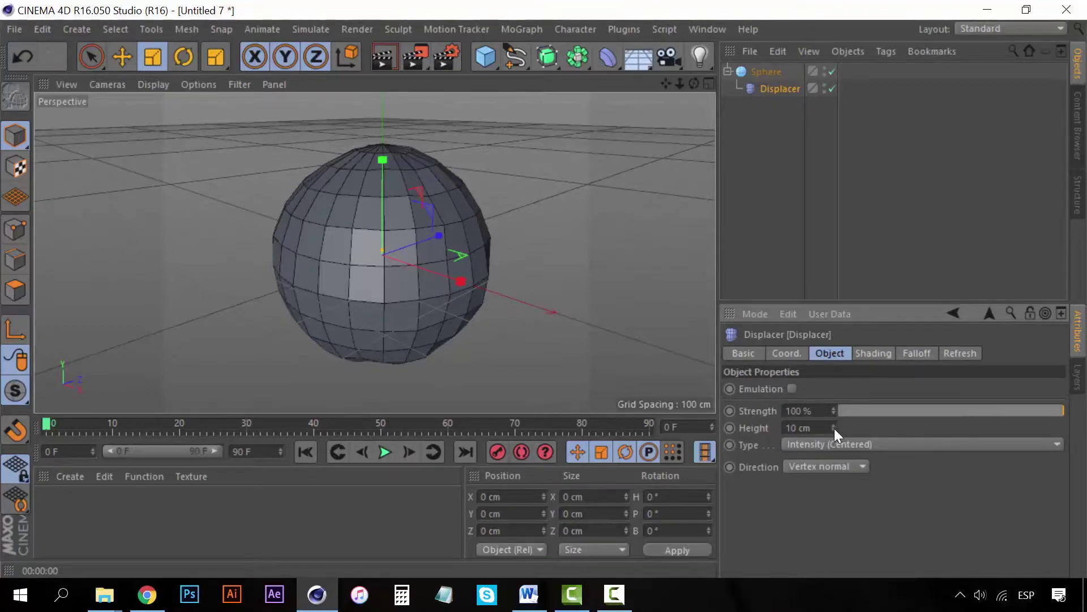
pyautogui.moveTo(834, 428)
pyautogui.mouseDown()
pyautogui.moveTo(835, 392)
pyautogui.moveTo(834, 453)
pyautogui.mouseUp()
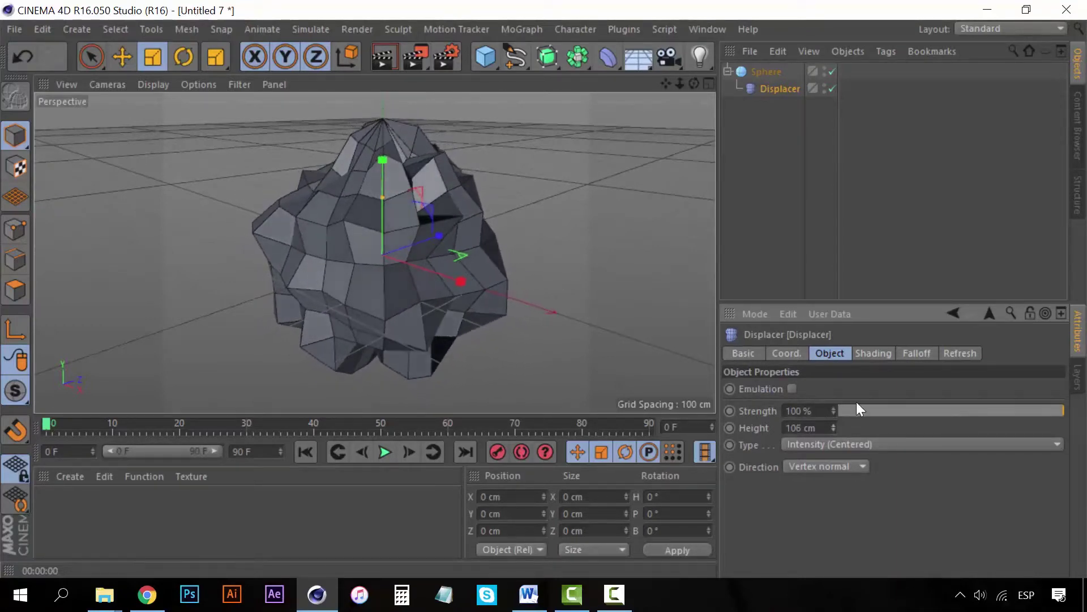
pyautogui.moveTo(834, 410)
pyautogui.mouseDown()
pyautogui.moveTo(834, 395)
pyautogui.moveTo(834, 420)
pyautogui.mouseUp()
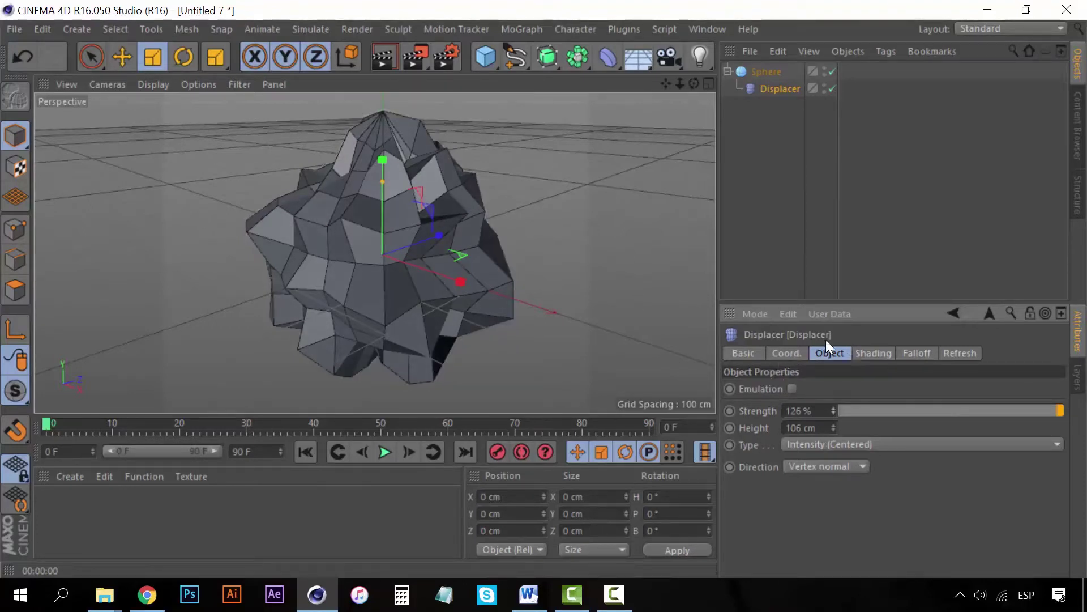
pyautogui.moveTo(833, 410)
pyautogui.mouseDown()
pyautogui.moveTo(838, 432)
pyautogui.moveTo(831, 422)
pyautogui.mouseUp()
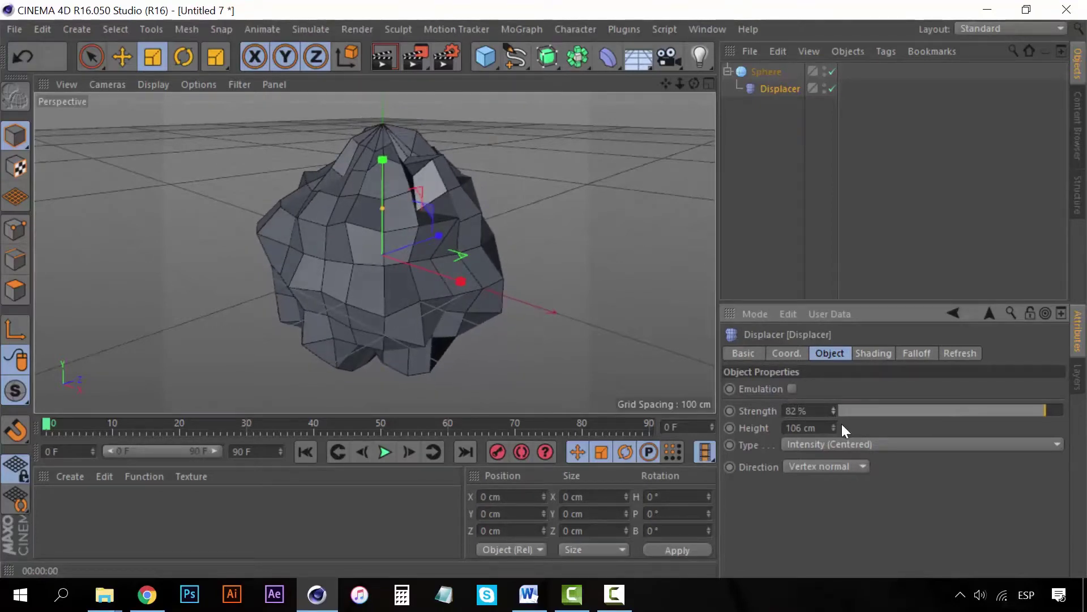
pyautogui.moveTo(833, 428)
pyautogui.mouseDown()
pyautogui.moveTo(834, 453)
pyautogui.moveTo(833, 414)
pyautogui.mouseUp()
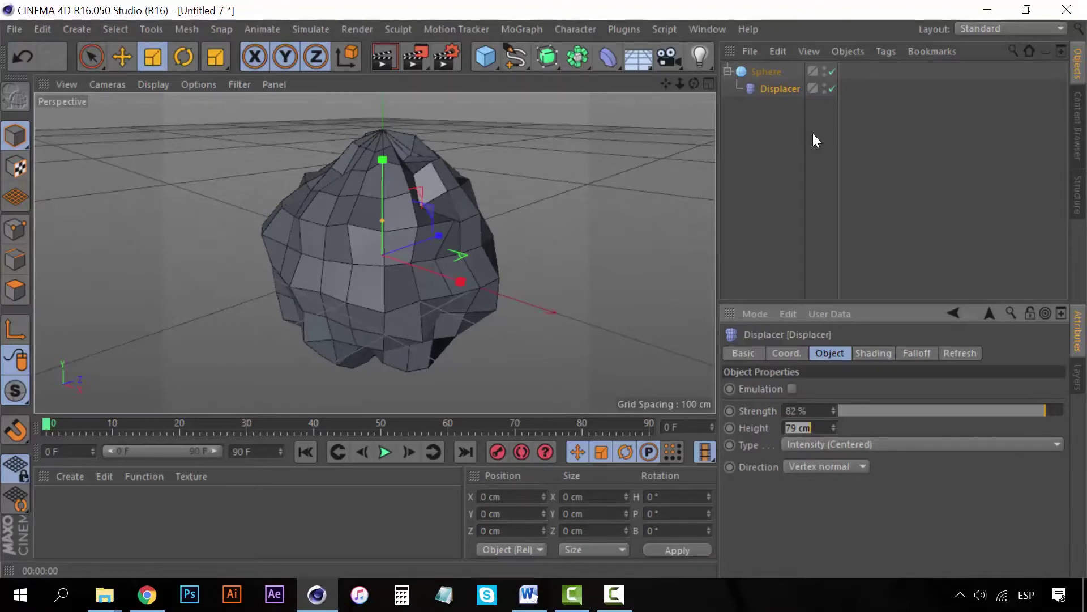
pyautogui.hotkey('ctrl', 'r')
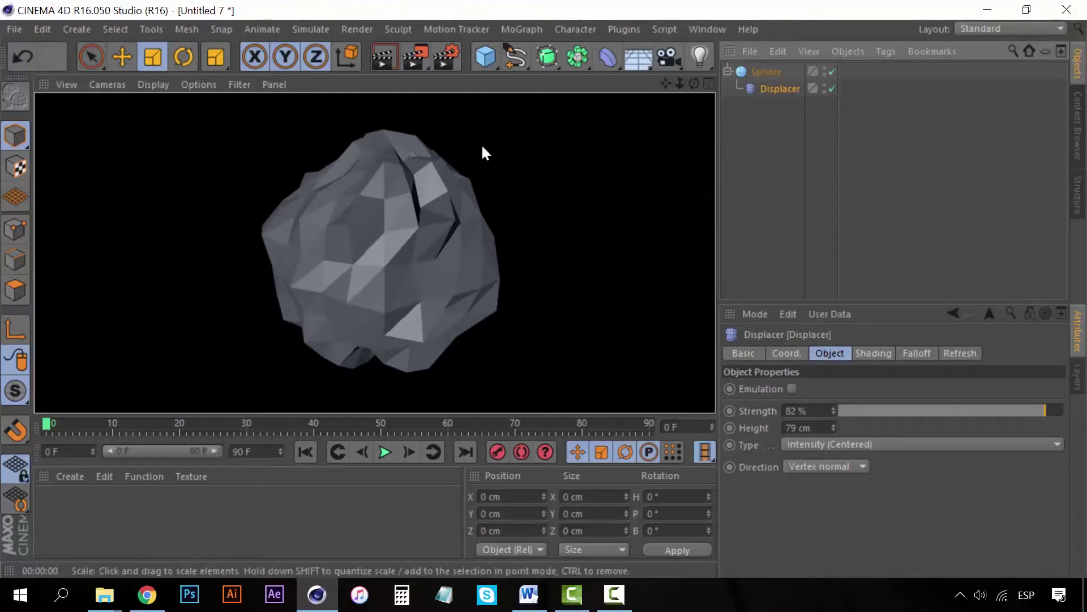
# Reselect the sphere and raise its X scale to 1.98 on the Coord. tab
pyautogui.click(623, 102)
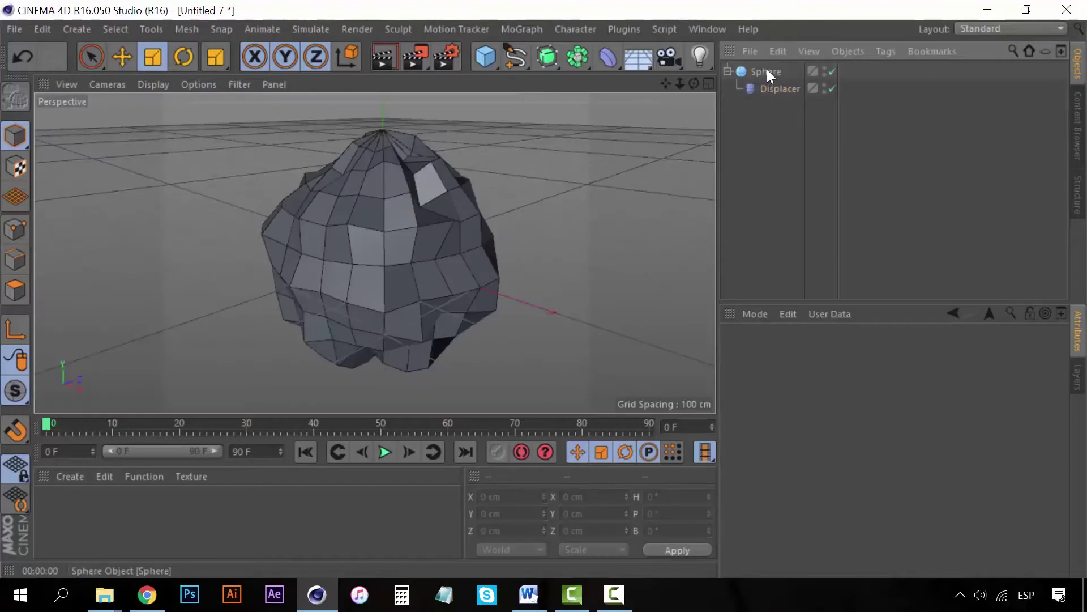
pyautogui.hotkey('ctrl', 'z')
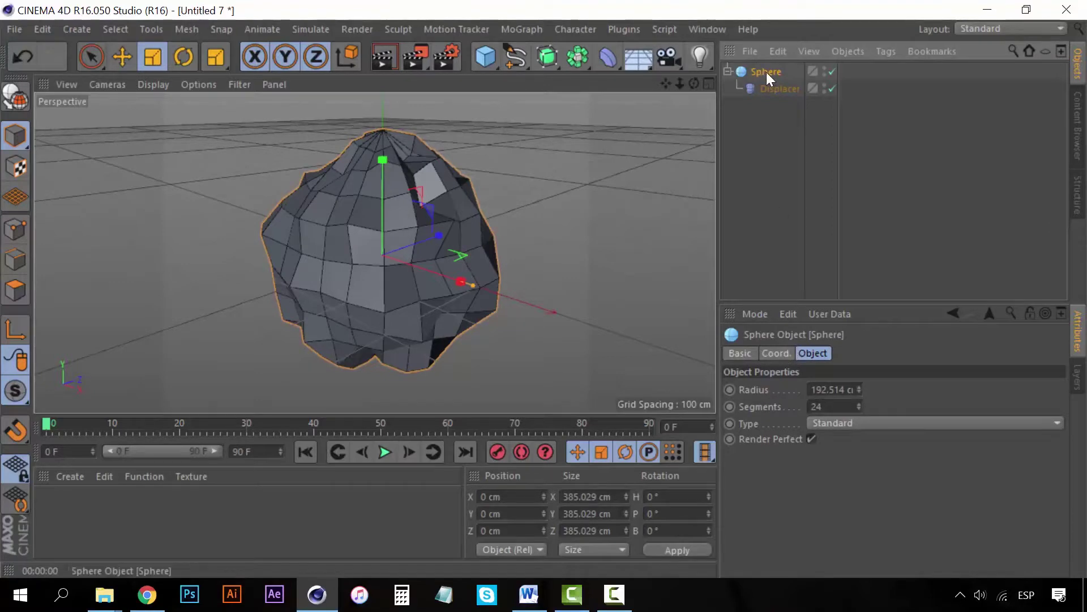
pyautogui.click(776, 352)
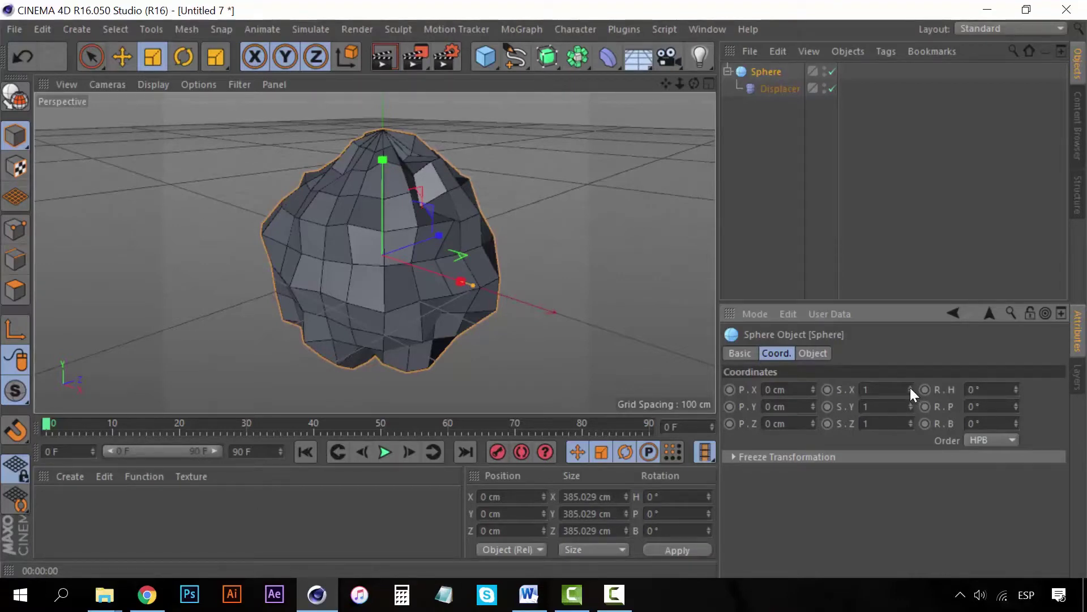
pyautogui.moveTo(910, 389)
pyautogui.mouseDown()
pyautogui.moveTo(929, 388)
pyautogui.moveTo(355, 233)
pyautogui.mouseUp()
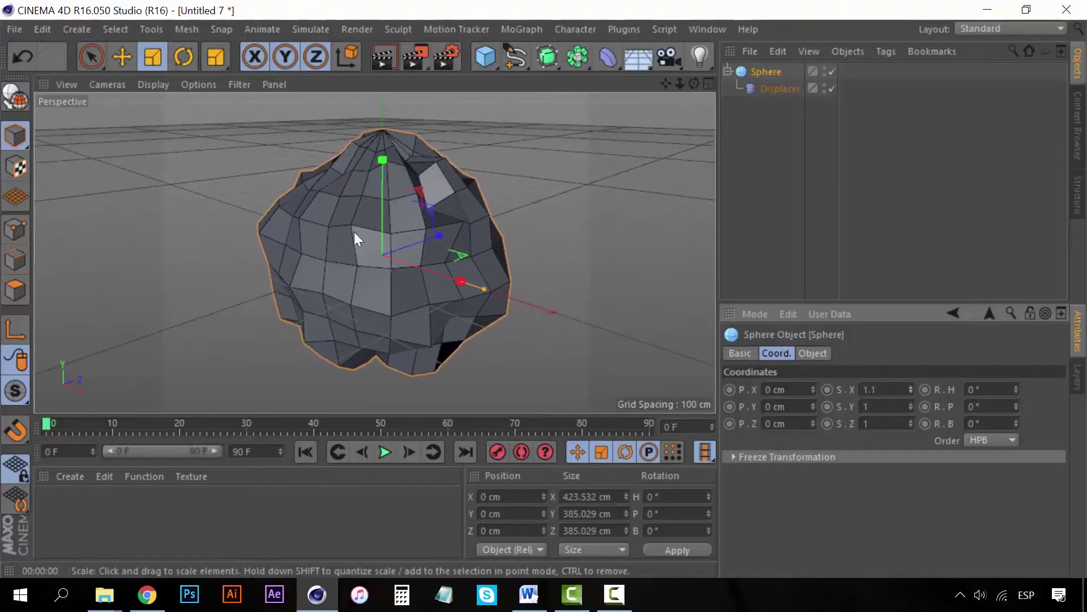
pyautogui.moveTo(912, 390); pyautogui.dragTo(963, 388)
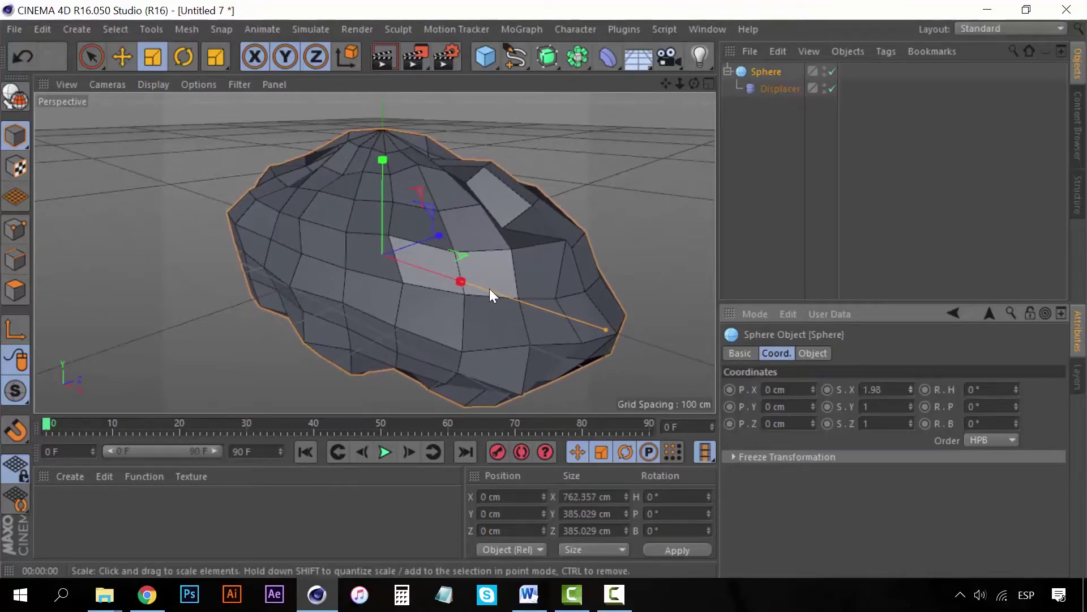
pyautogui.moveTo(393, 287)
pyautogui.mouseDown()
pyautogui.moveTo(441, 293)
pyautogui.moveTo(511, 270)
pyautogui.moveTo(504, 249)
pyautogui.moveTo(366, 290)
pyautogui.moveTo(427, 312)
pyautogui.moveTo(418, 309)
pyautogui.moveTo(453, 314)
pyautogui.moveTo(309, 217)
pyautogui.mouseUp()
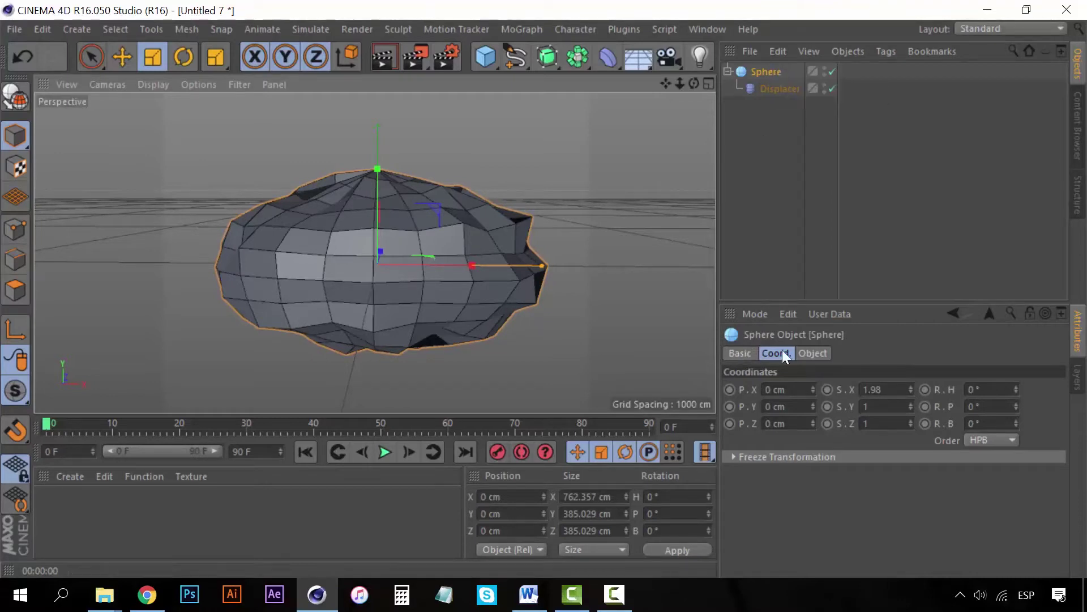
# Reselect the sphere and view its Object tab: 192.514 cm radius, 24 segments
pyautogui.click(749, 183)
pyautogui.click(766, 73)
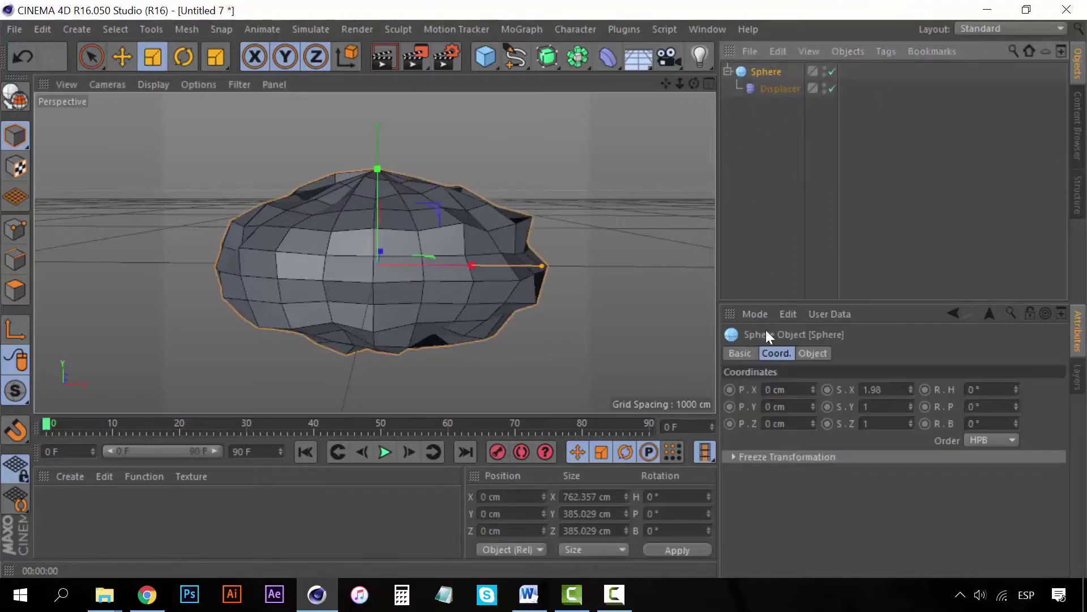
pyautogui.click(740, 352)
pyautogui.click(771, 353)
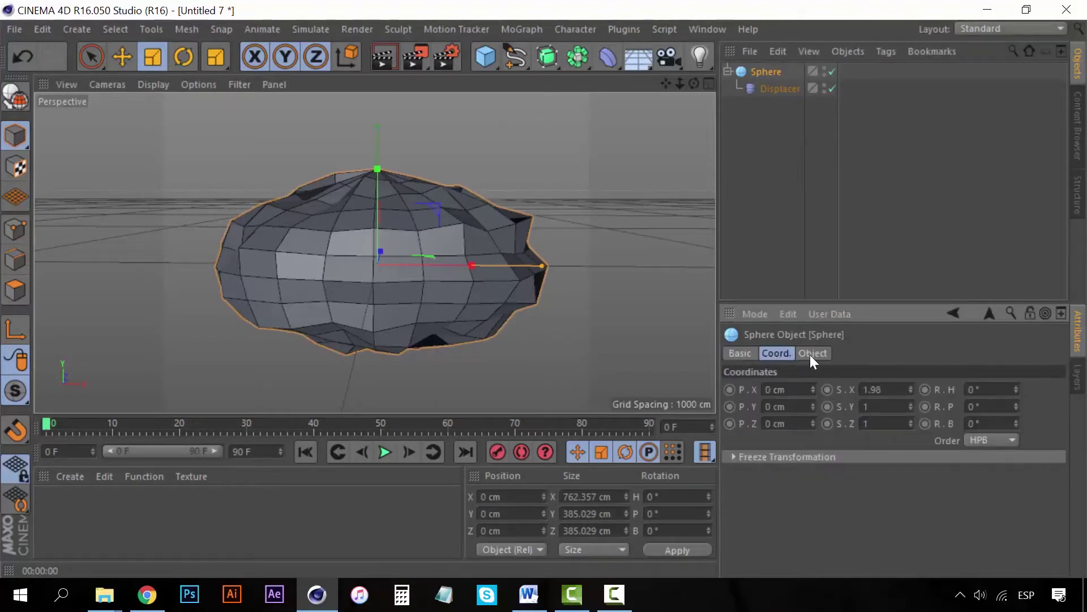
pyautogui.click(811, 354)
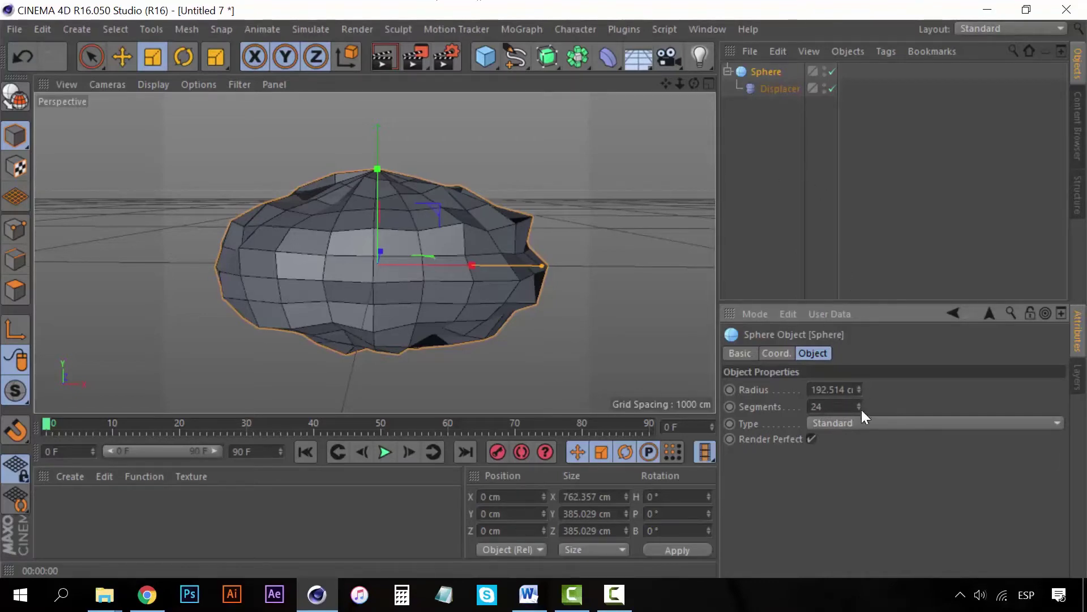
# Raise the sphere's segments to 162 and test-render the dense spiky mesh
pyautogui.moveTo(860, 405)
pyautogui.mouseDown()
pyautogui.moveTo(860, 374)
pyautogui.moveTo(860, 417)
pyautogui.mouseUp()
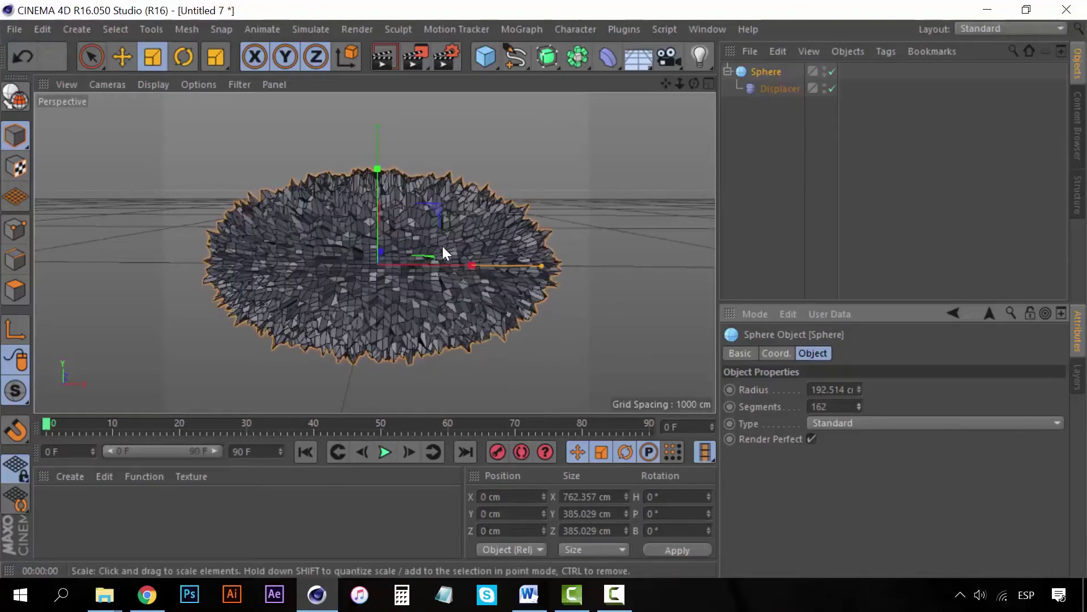
pyautogui.scroll(2, 417, 240)
pyautogui.scroll(3, 417, 247)
pyautogui.scroll(3, 417, 247)
pyautogui.scroll(-2, 409, 256)
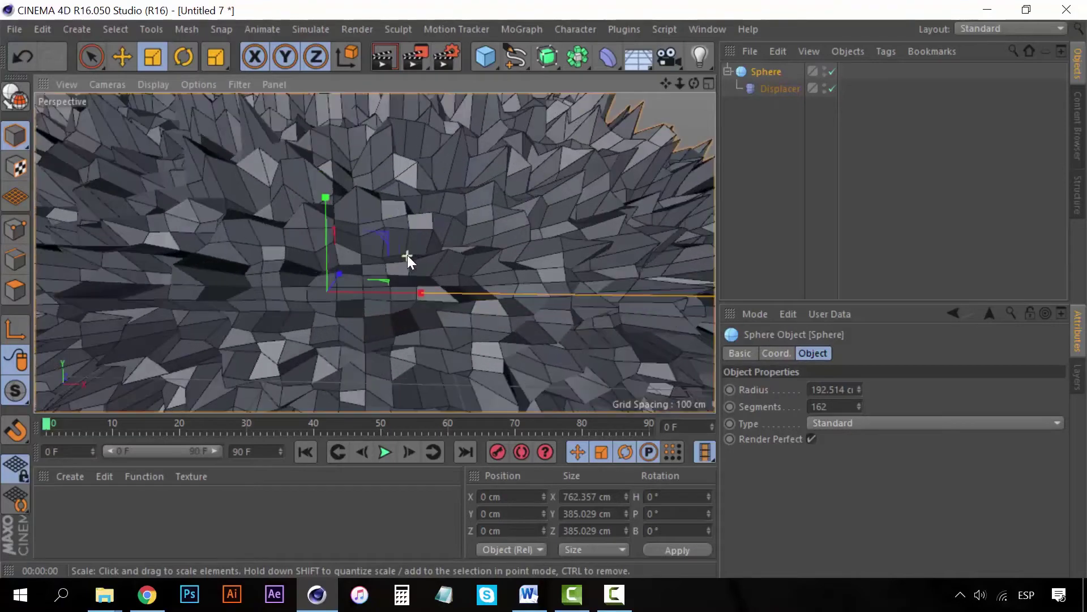
pyautogui.scroll(-2, 408, 260)
pyautogui.hotkey('ctrl', 'r')
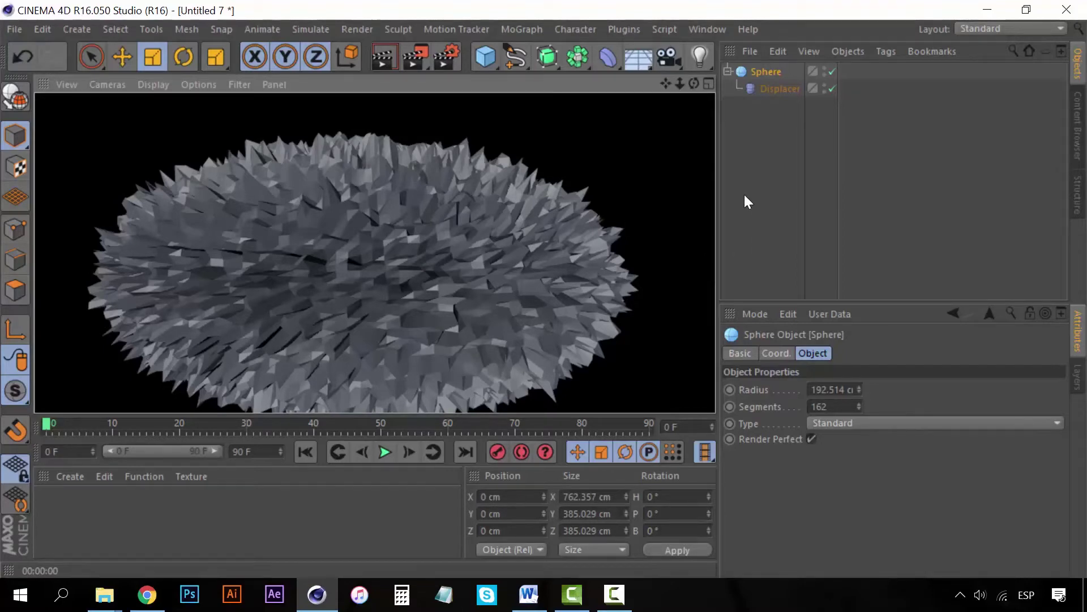
pyautogui.click(498, 136)
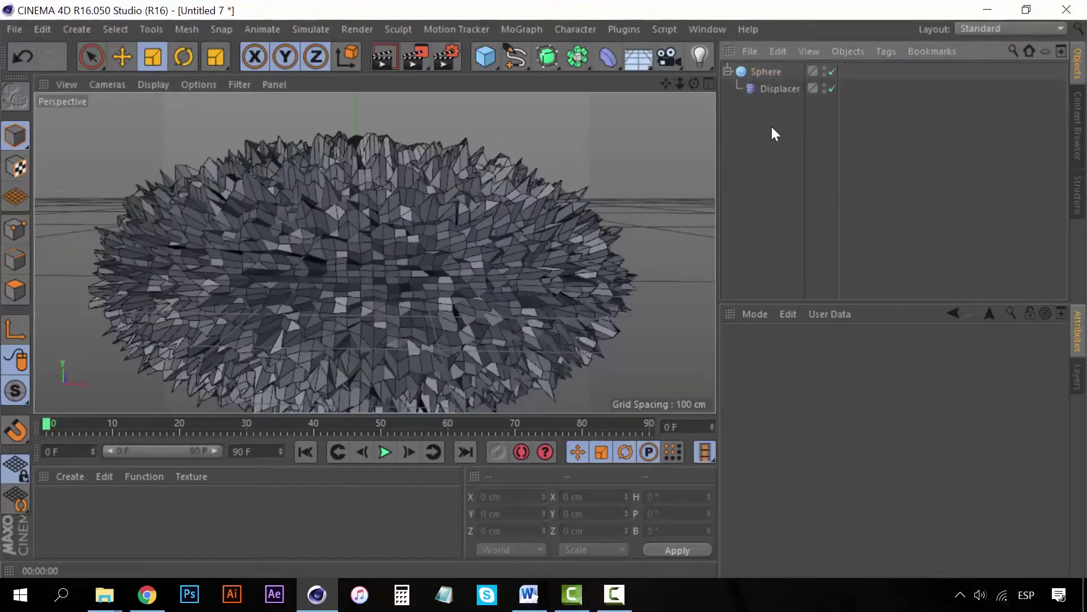
pyautogui.hotkey('ctrl', 'z')
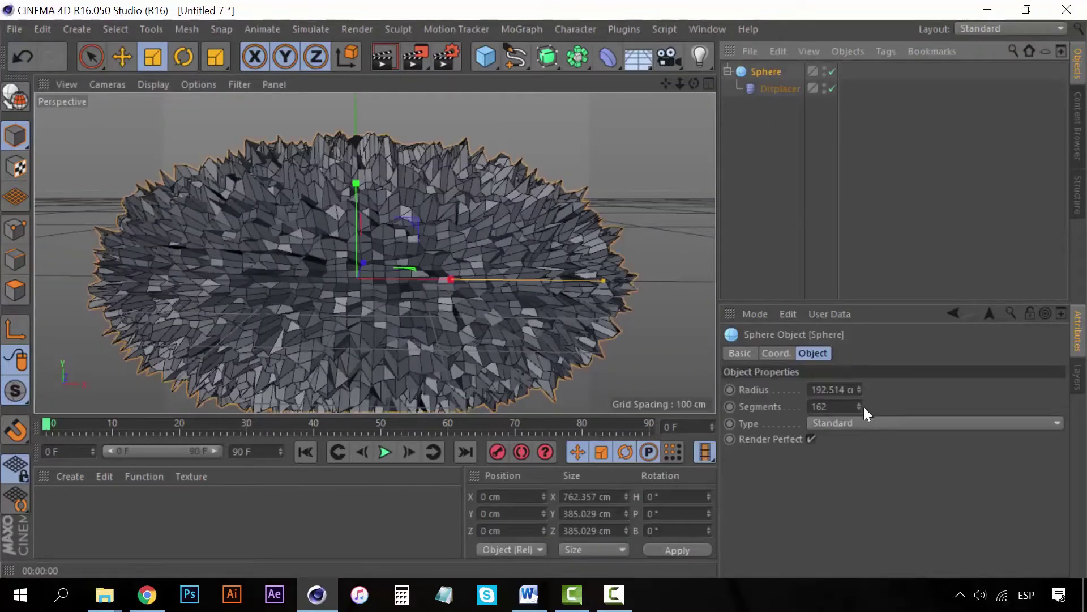
# Drop the sphere's segments to 3, then settle at 28 for chunky facets
pyautogui.moveTo(859, 406); pyautogui.dragTo(860, 464)
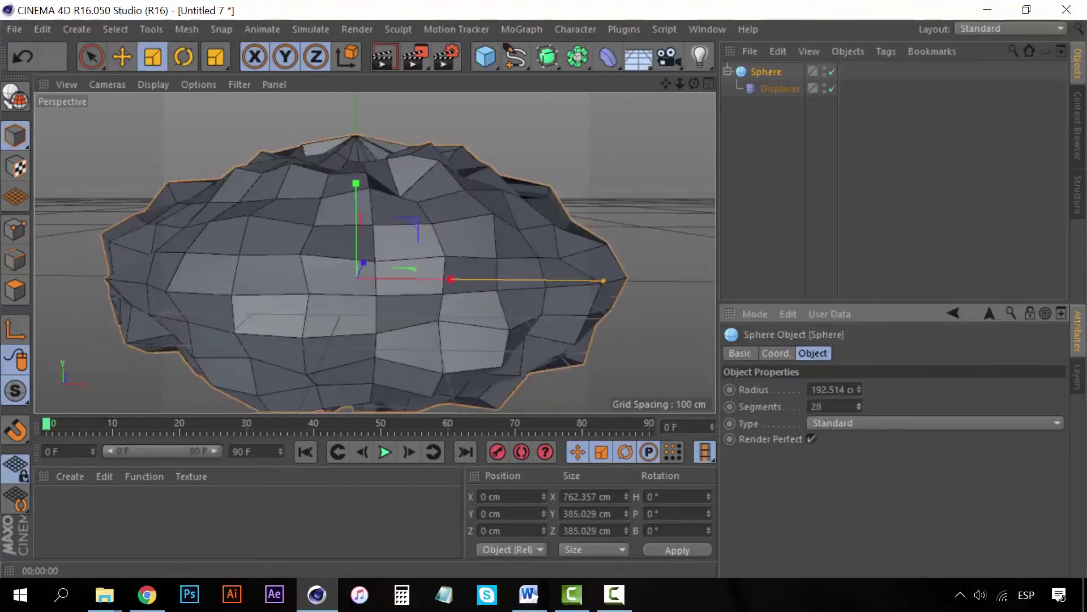
pyautogui.moveTo(860, 406)
pyautogui.mouseDown()
pyautogui.moveTo(860, 442)
pyautogui.moveTo(860, 396)
pyautogui.mouseUp()
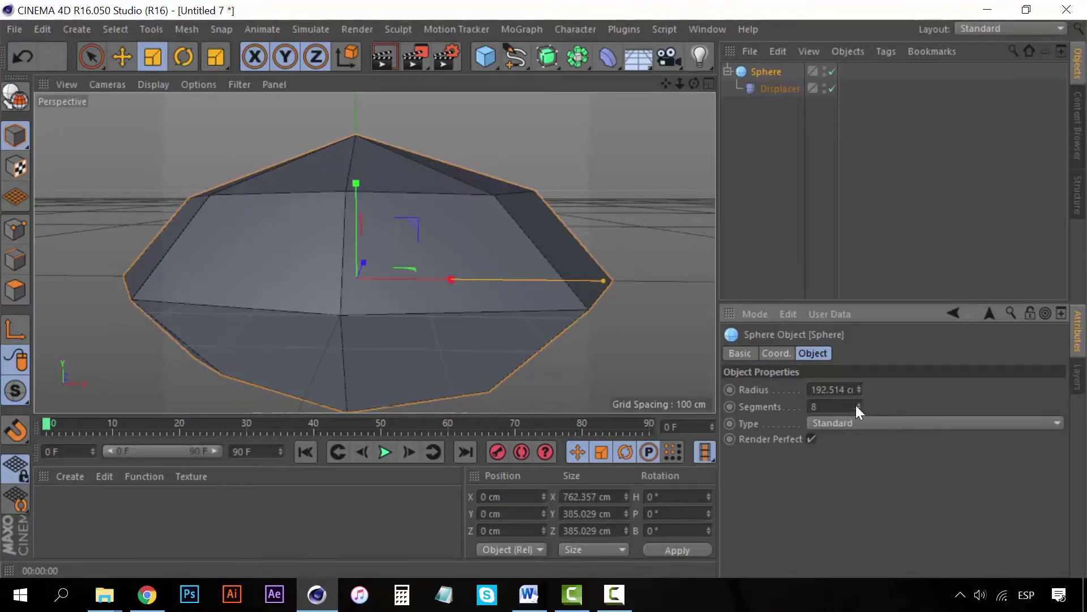
pyautogui.moveTo(859, 404); pyautogui.dragTo(861, 407)
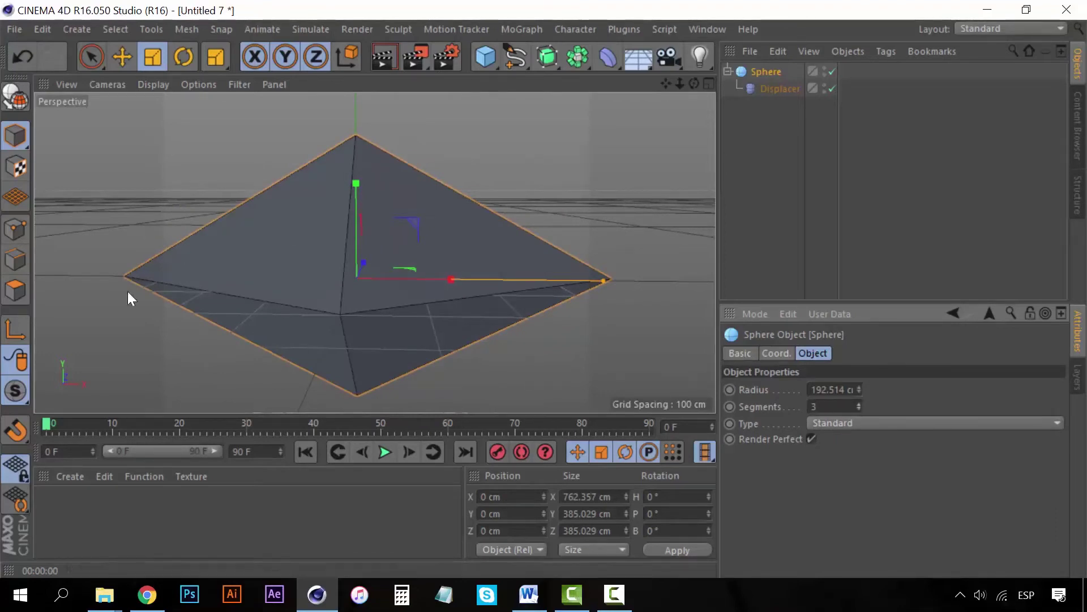
pyautogui.click(859, 404)
pyautogui.moveTo(861, 403)
pyautogui.mouseDown()
pyautogui.moveTo(573, 270)
pyautogui.moveTo(861, 409)
pyautogui.moveTo(791, 330)
pyautogui.mouseUp()
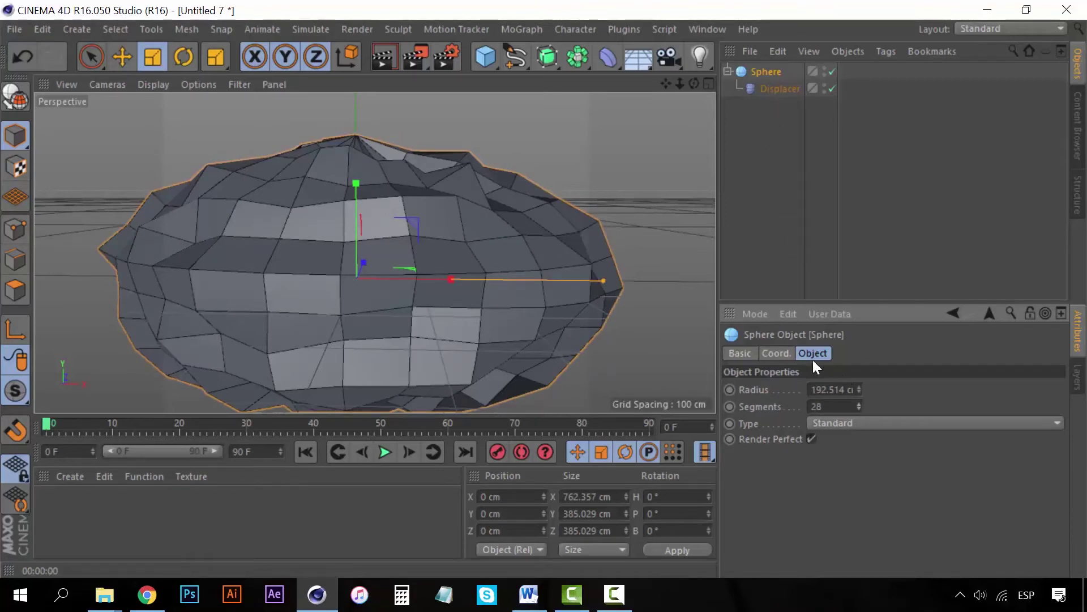
pyautogui.click(774, 86)
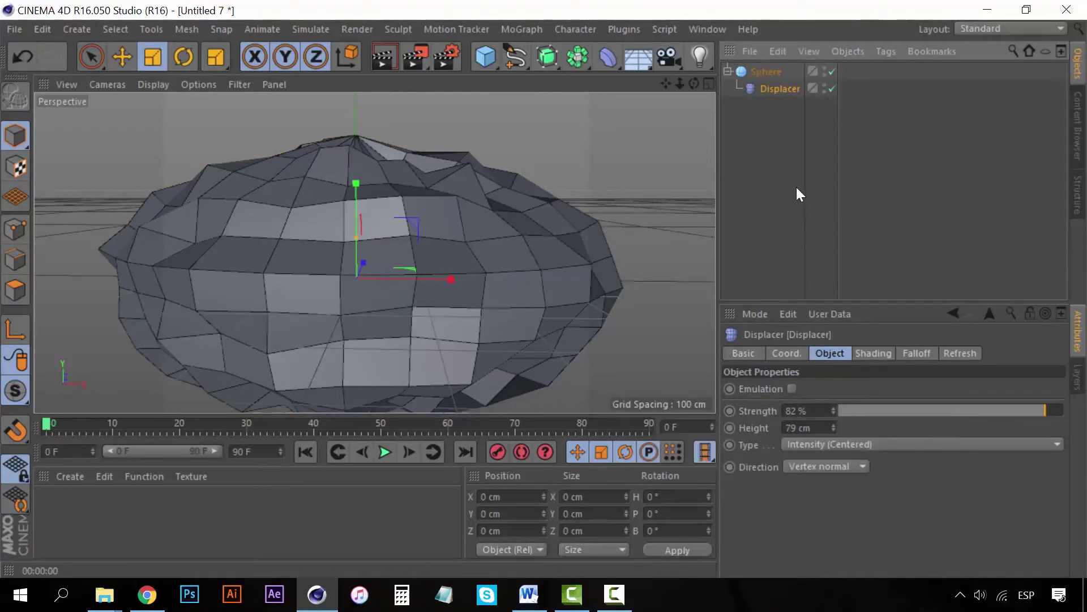
pyautogui.scroll(-3, 456, 261)
pyautogui.scroll(-2, 456, 262)
pyautogui.keyDown('alt'); pyautogui.moveTo(456, 261); pyautogui.dragTo(396, 271); pyautogui.keyUp('alt')
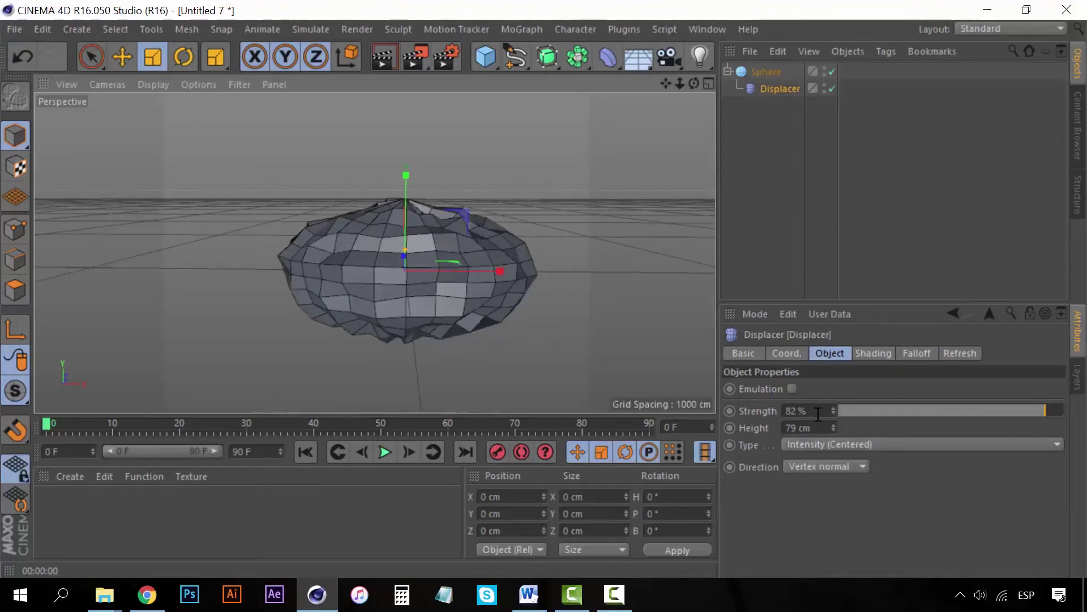
pyautogui.click(509, 99)
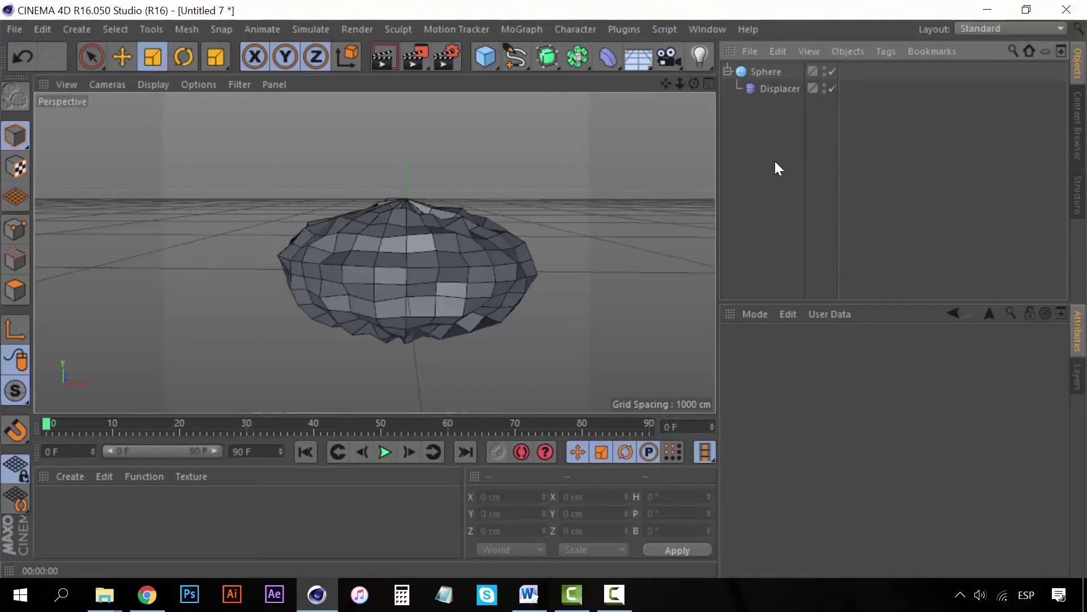
pyautogui.click(766, 72)
pyautogui.click(779, 89)
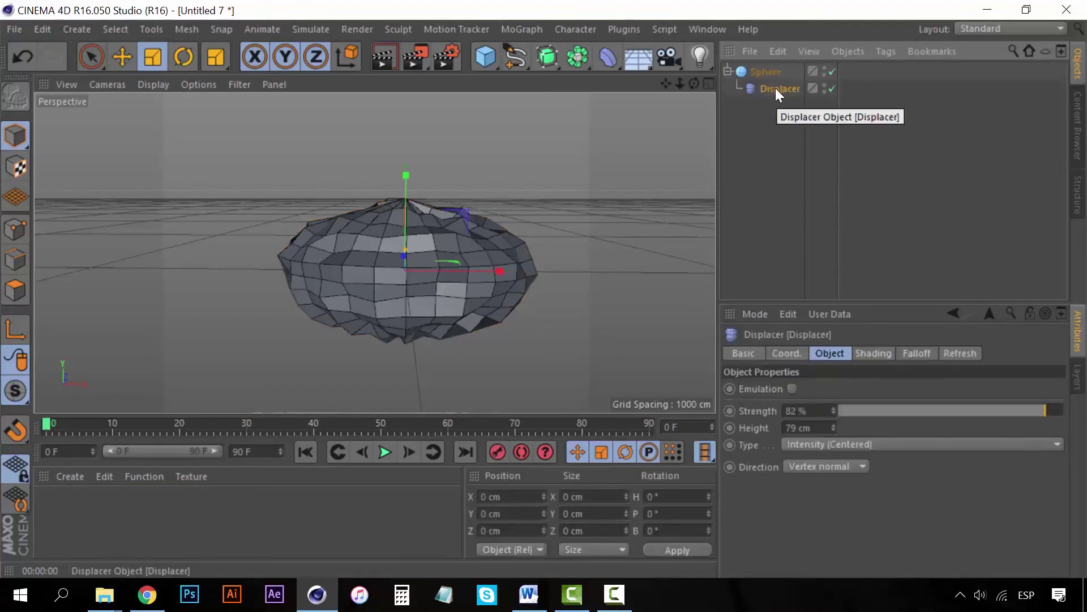